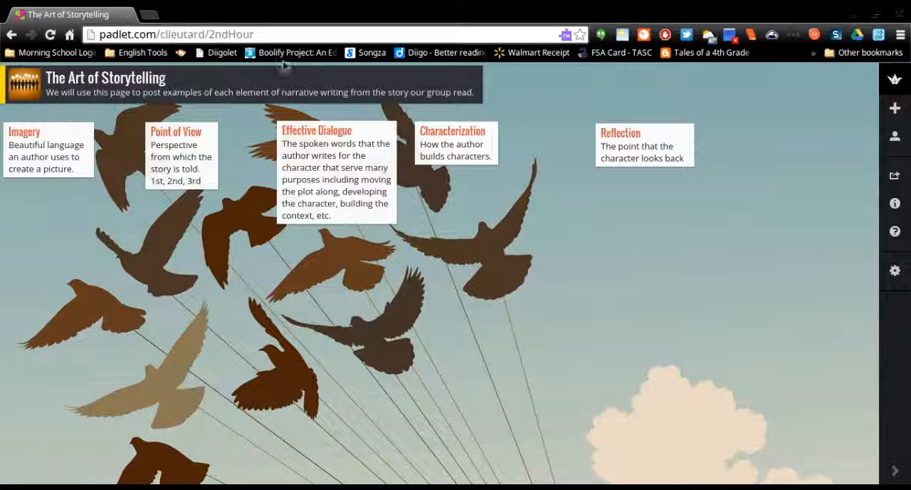
Open padlet.com in a new browser tab and log in with the Google account.
left_click(149, 14)
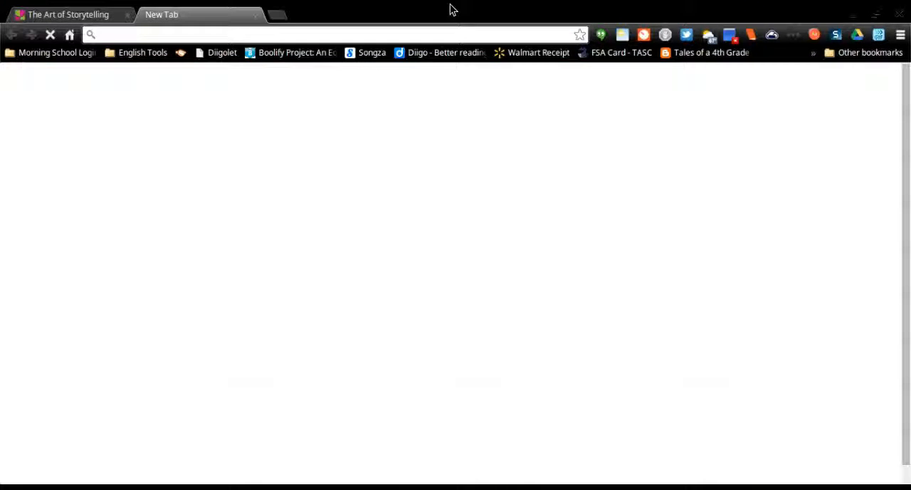
type("padlet.com")
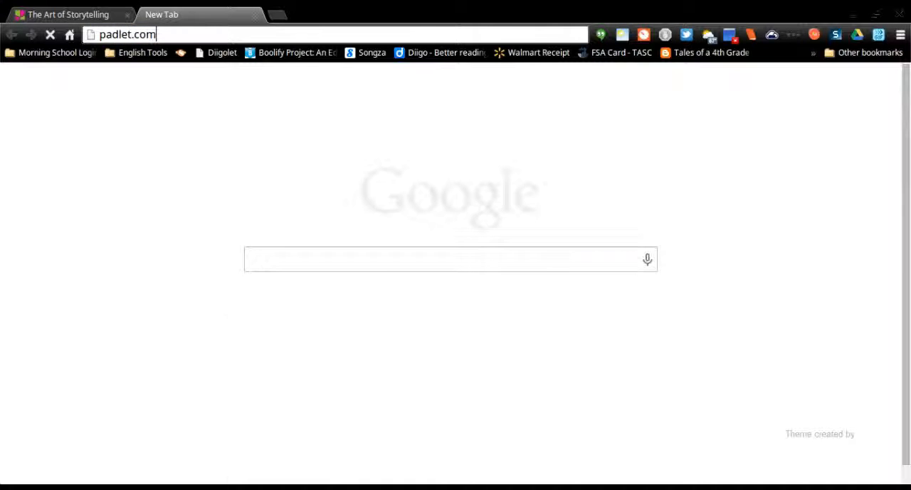
key("Return")
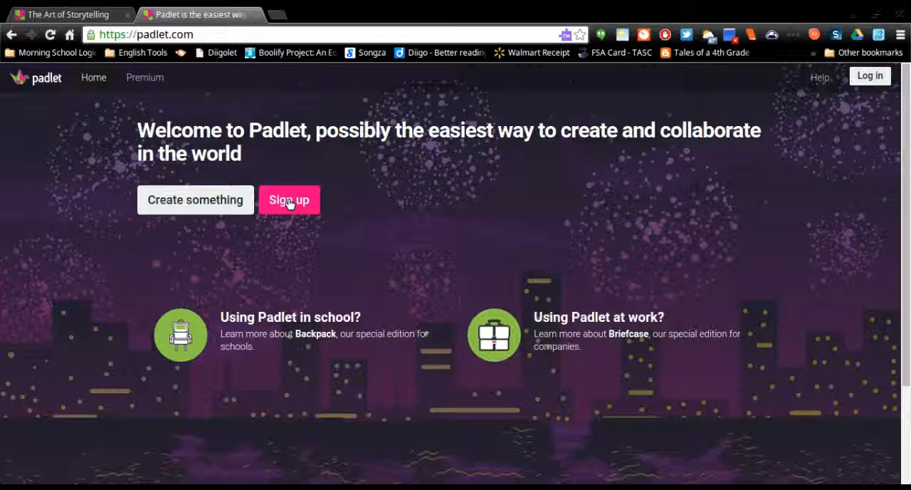
left_click(871, 76)
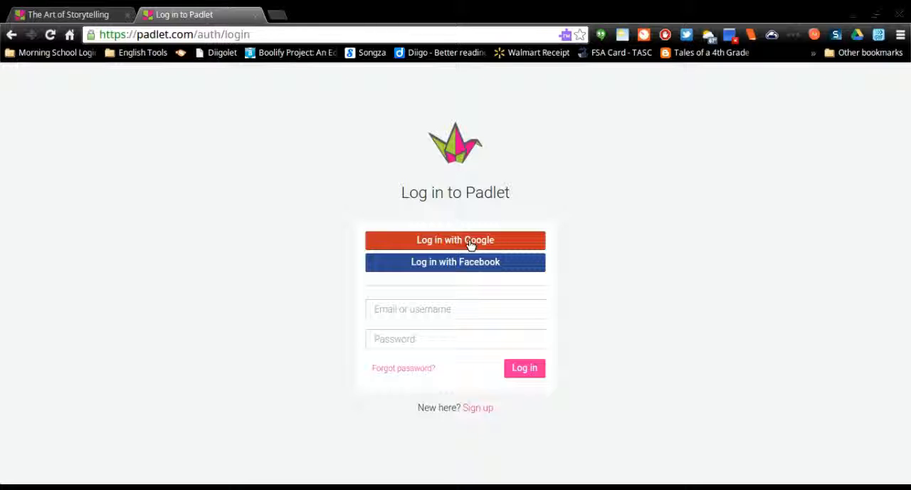
left_click(470, 242)
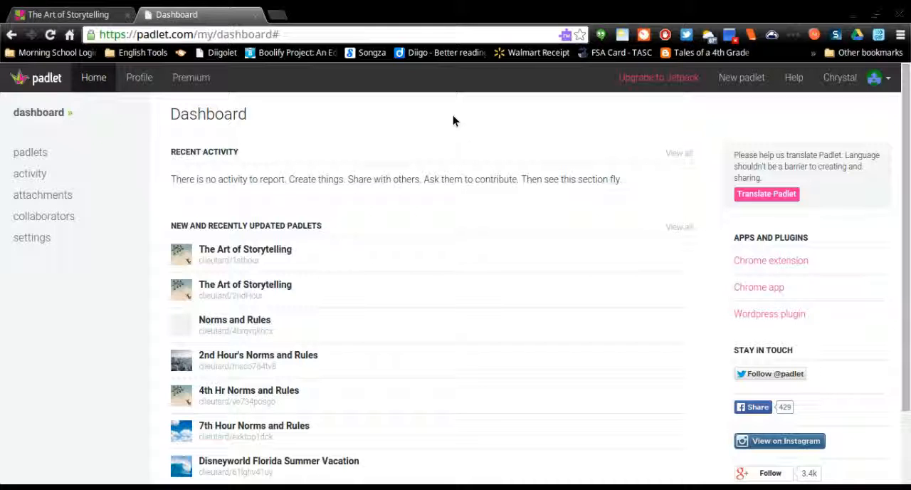
Create a new padlet and title it "The Art of Storytelling".
left_click(747, 83)
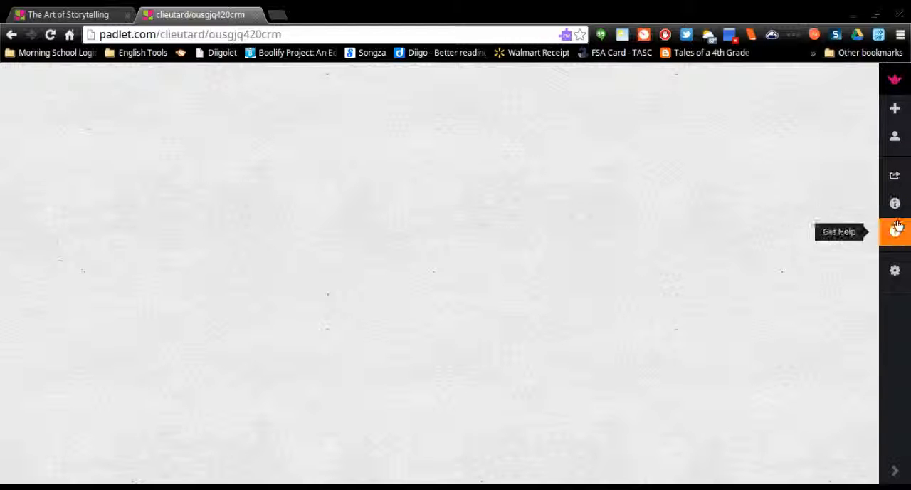
left_click(895, 272)
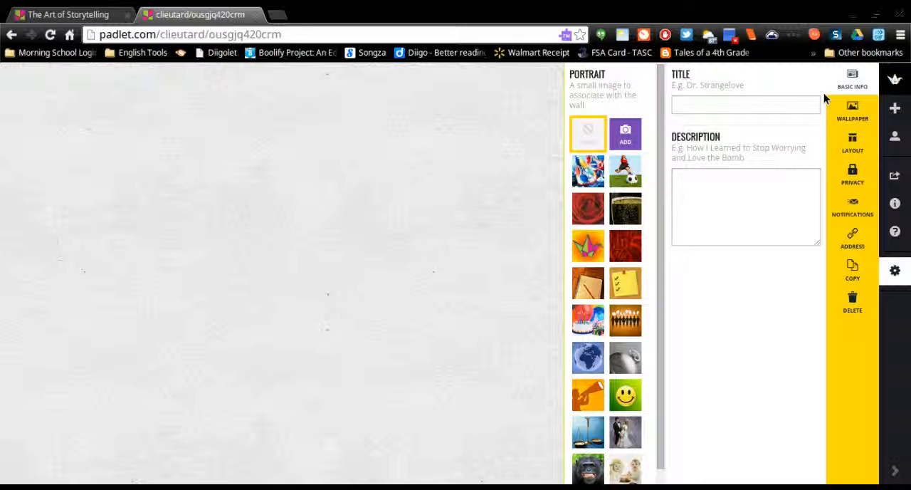
left_click(757, 107)
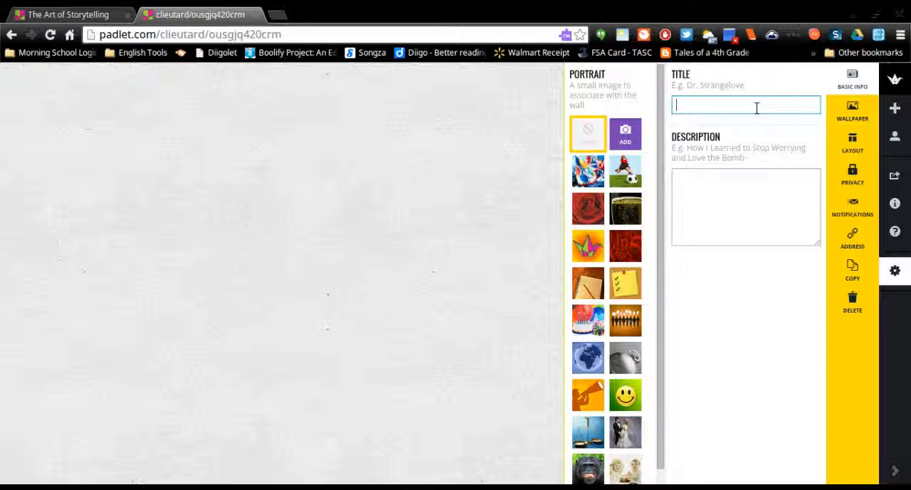
type("The Art of Storytellin")
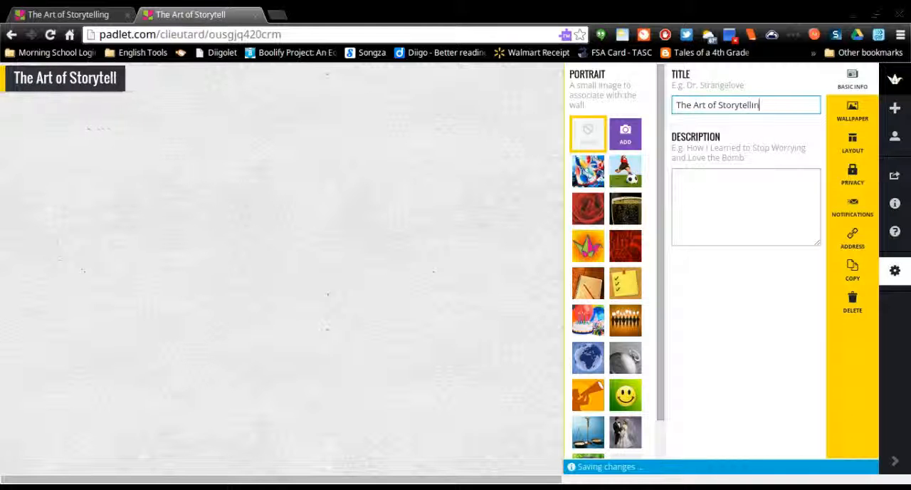
type("g")
Describe the padlet as "We will use this page to post examples of each element of narrative writing from the story our group read.".
left_click(753, 175)
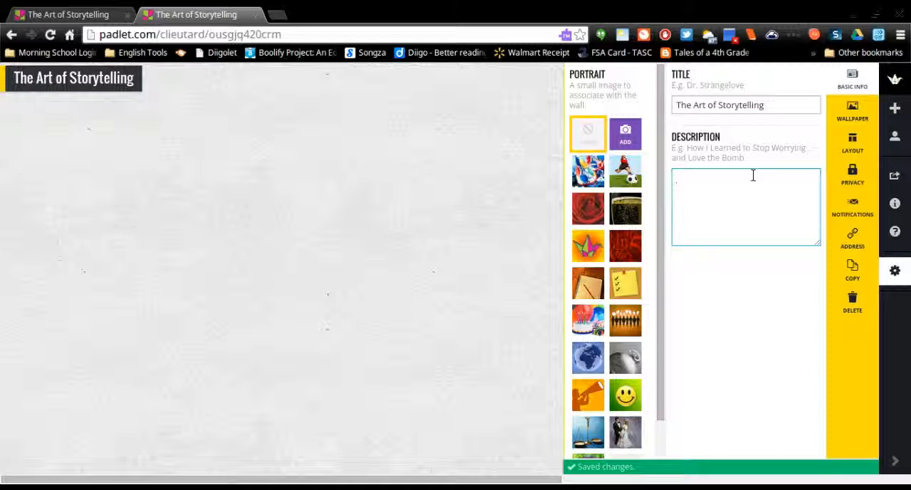
type("We will use")
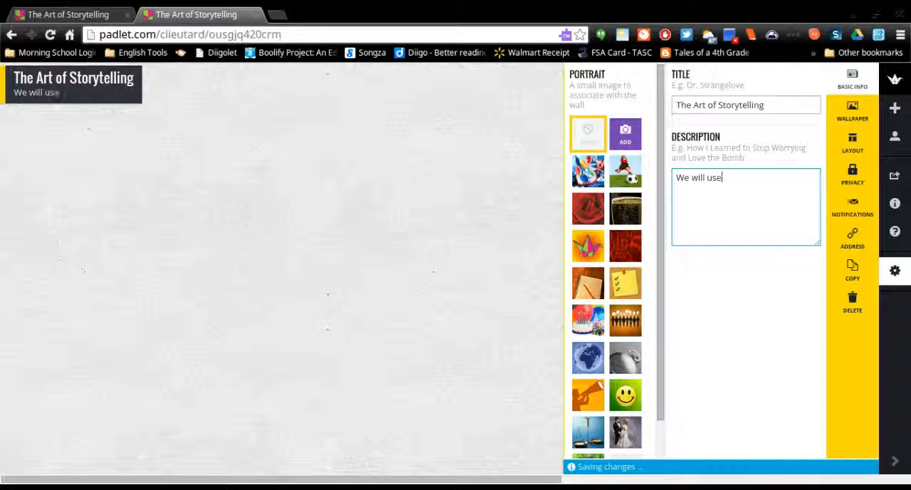
type(" this page to post exampl")
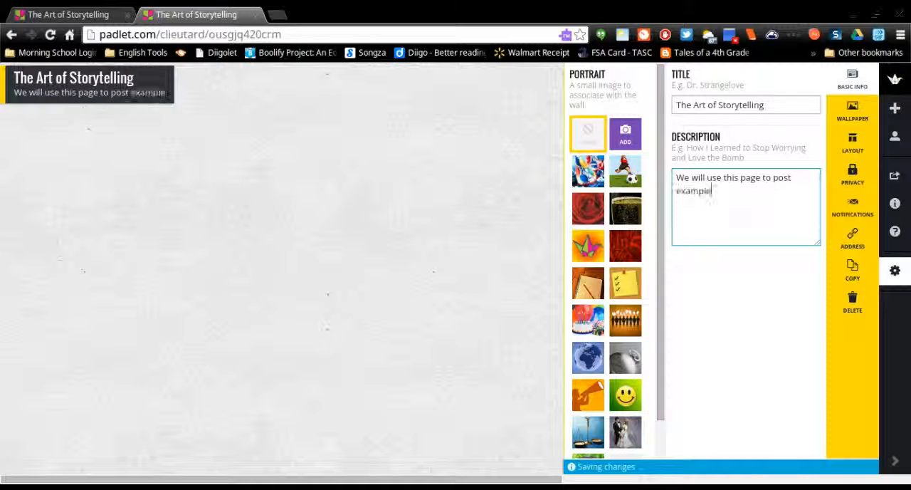
type("es of ea")
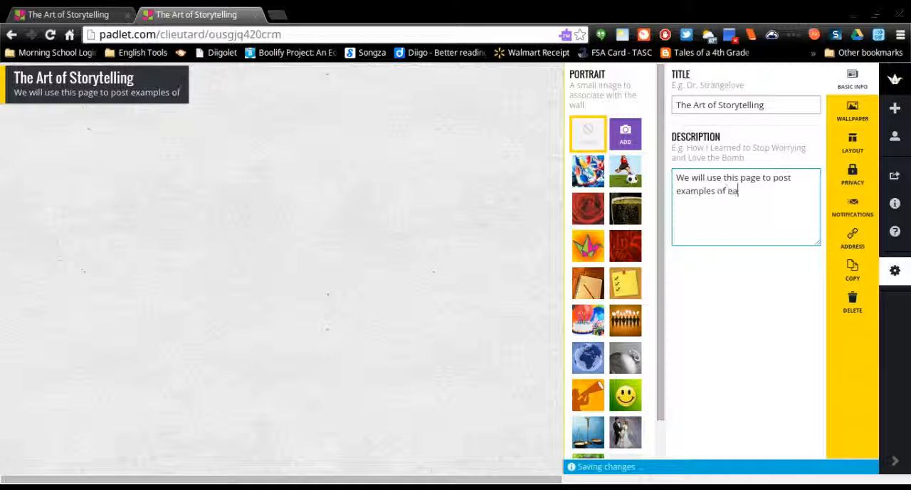
type("ch element")
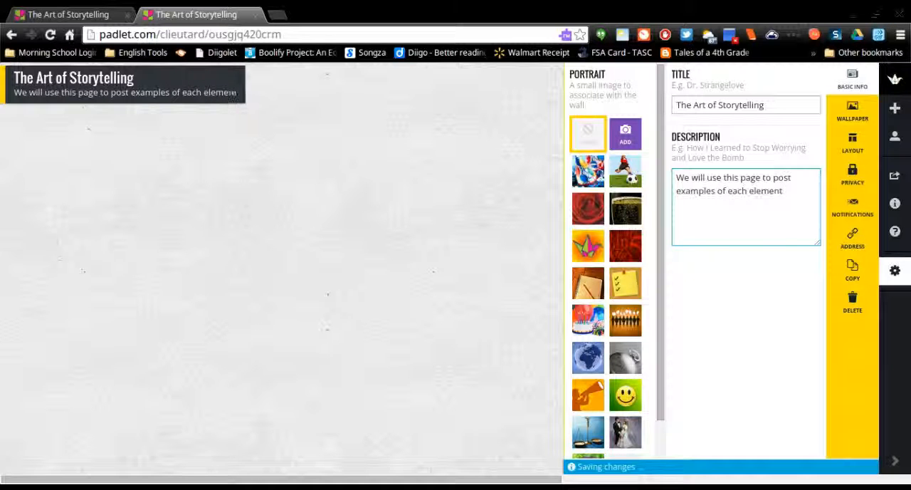
type(" of narrative writing from th")
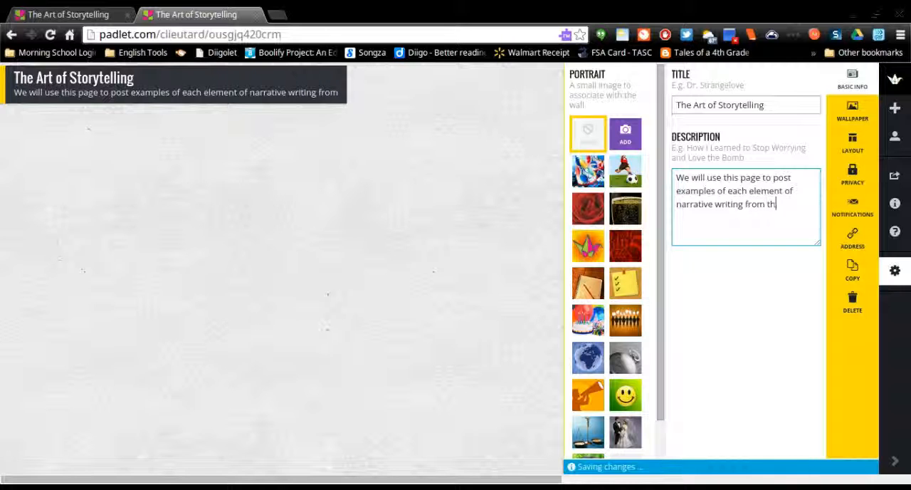
type("e story")
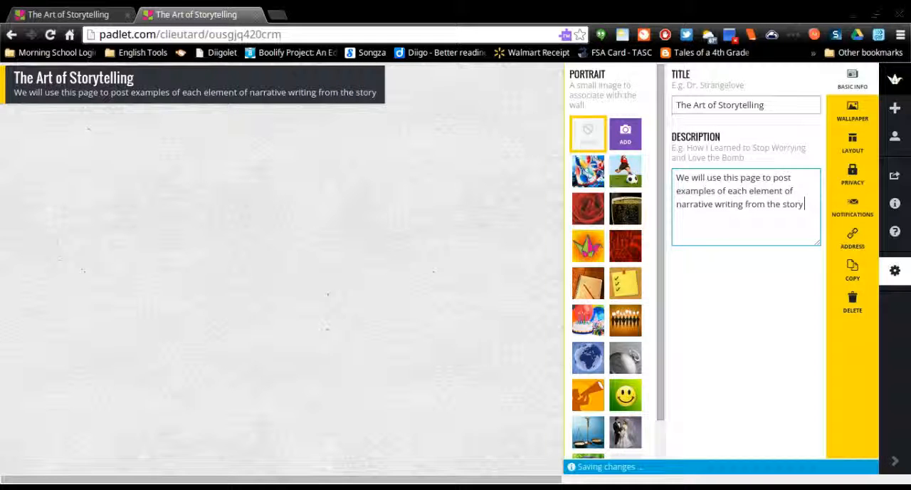
type(" our grop")
key("BackSpace")
type("up read.")
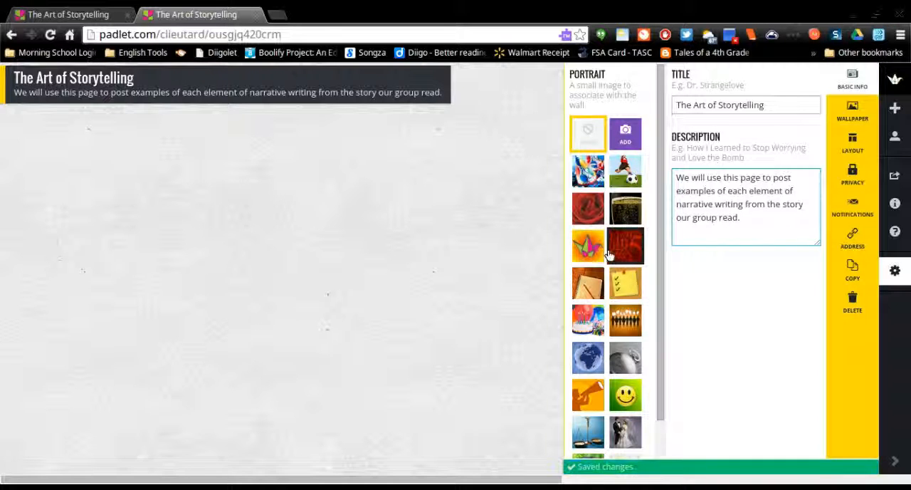
Choose the orange picture beside the birthday cake as the padlet's portrait and set the wallpaper to Wings.
scroll(613, 413, "down", 1)
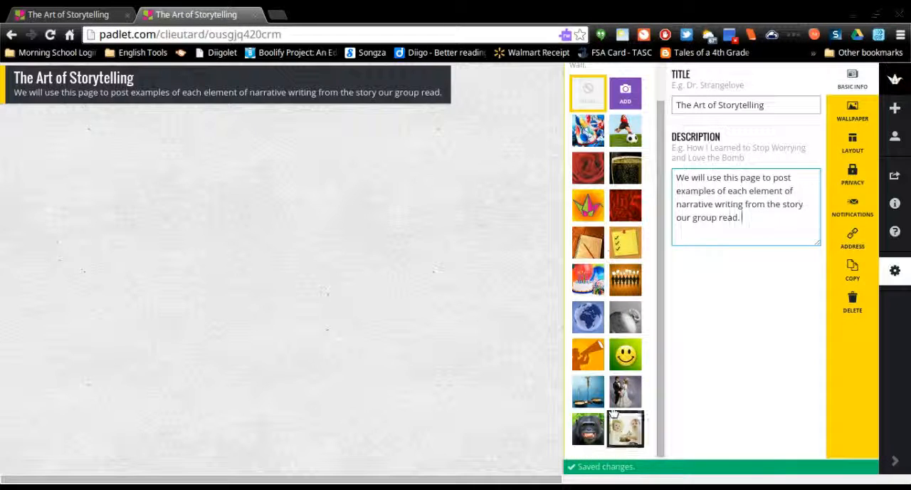
left_click(625, 279)
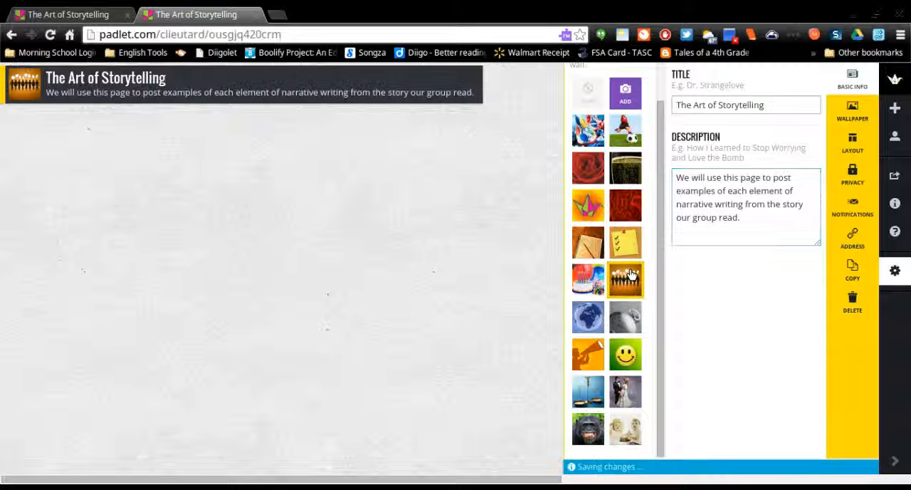
left_click(847, 116)
scroll(768, 347, "down", 1)
scroll(768, 346, "down", 10)
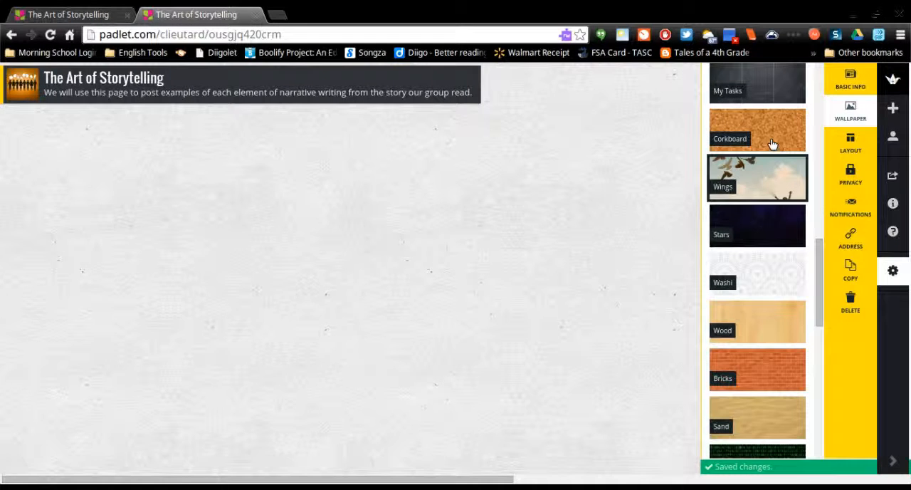
left_click(743, 190)
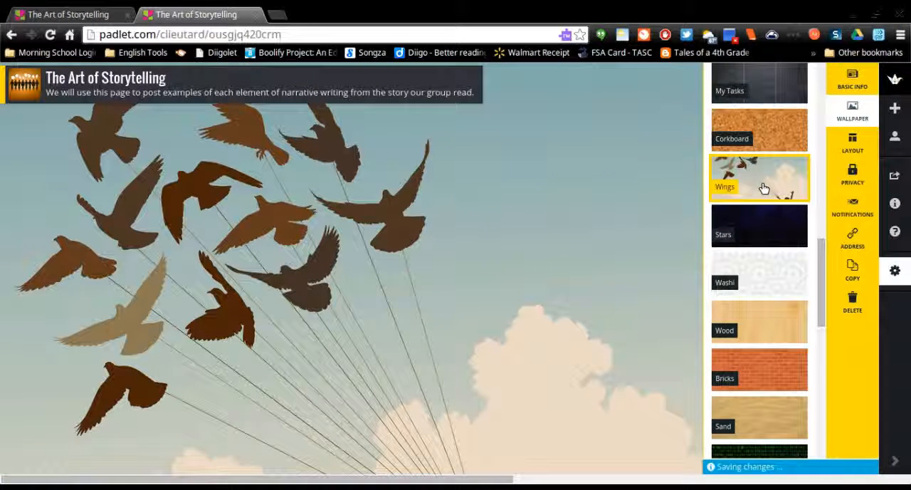
Try the Stream and Grid post layouts and set the padlet's layout back to Freeform.
left_click(840, 158)
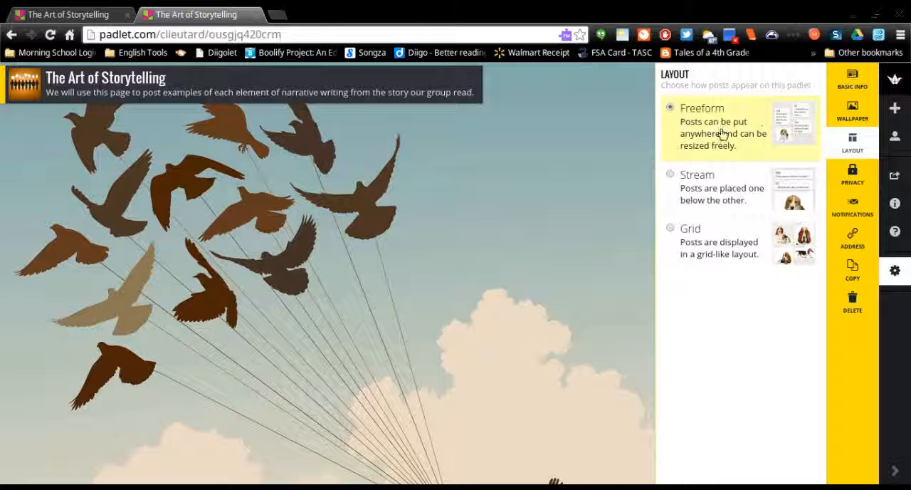
left_click(730, 205)
left_click(733, 238)
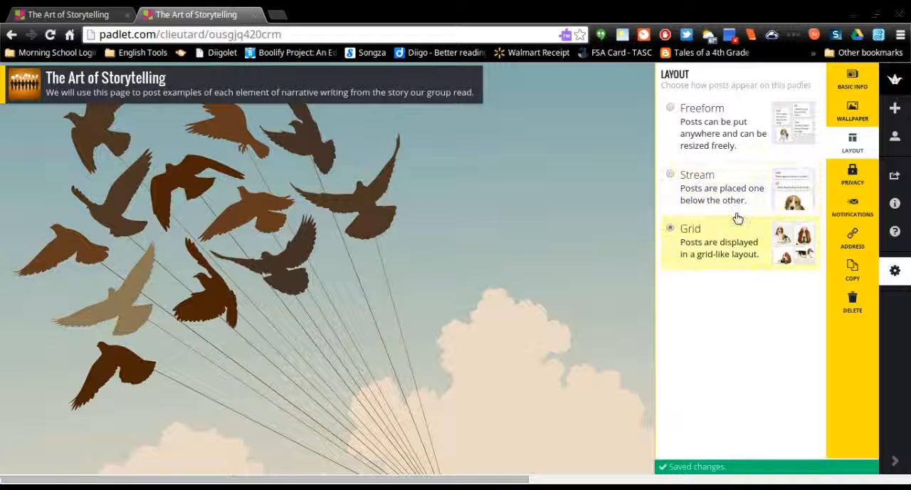
left_click(731, 123)
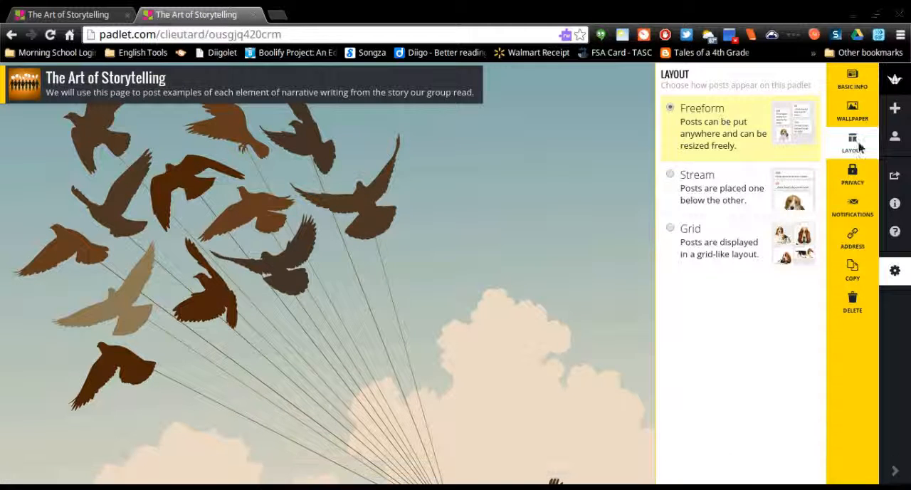
Review the access levels for the Hidden Link visibility and choose Can Write for its visitors.
left_click(853, 175)
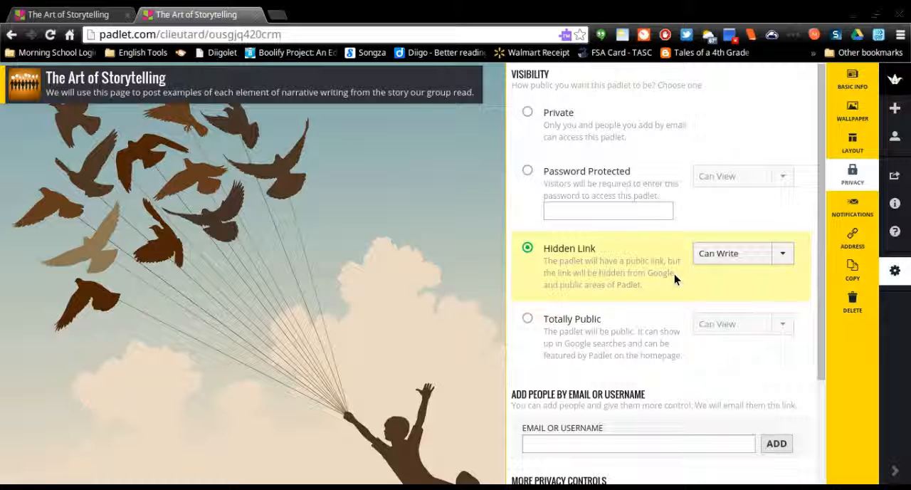
left_click(780, 256)
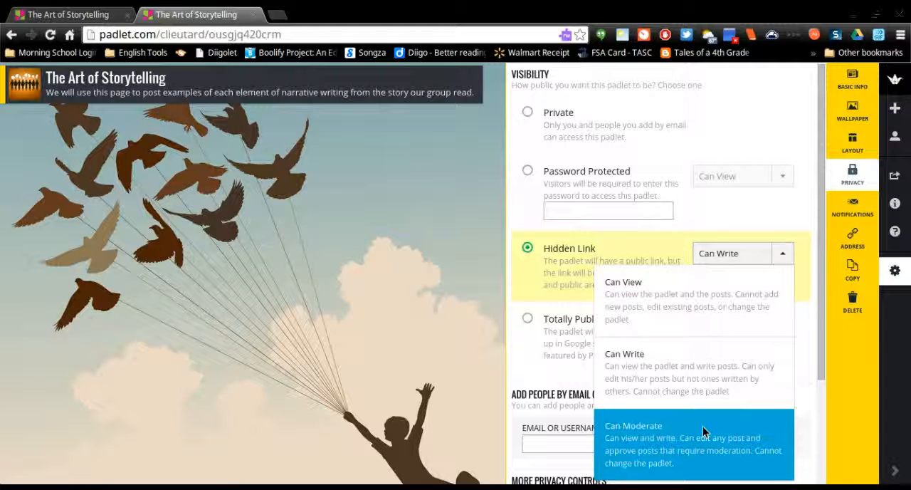
left_click(647, 366)
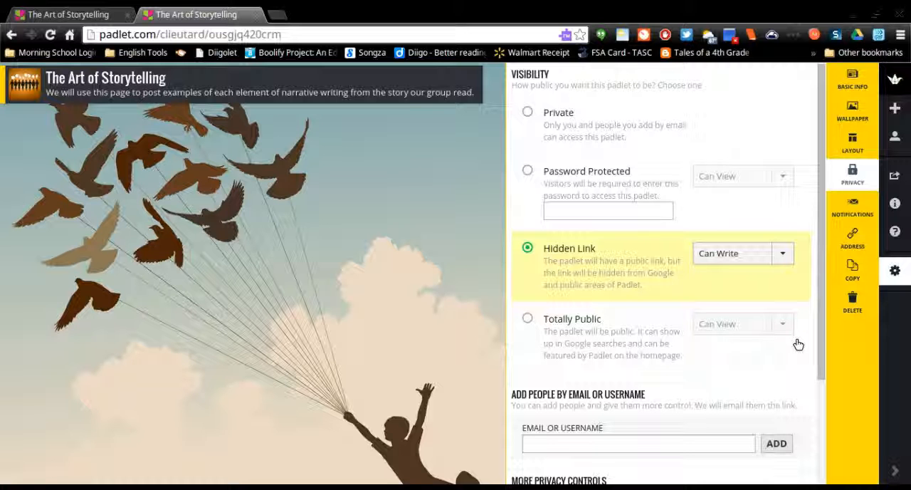
left_click(744, 255)
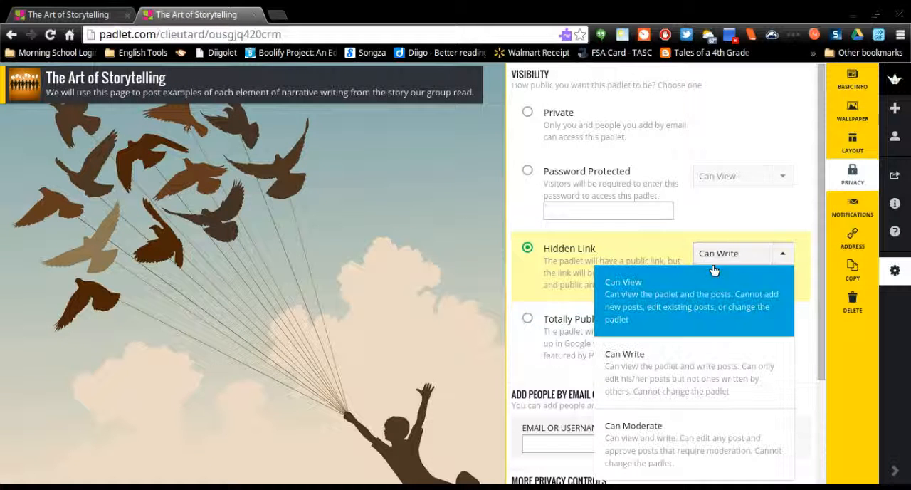
left_click(671, 252)
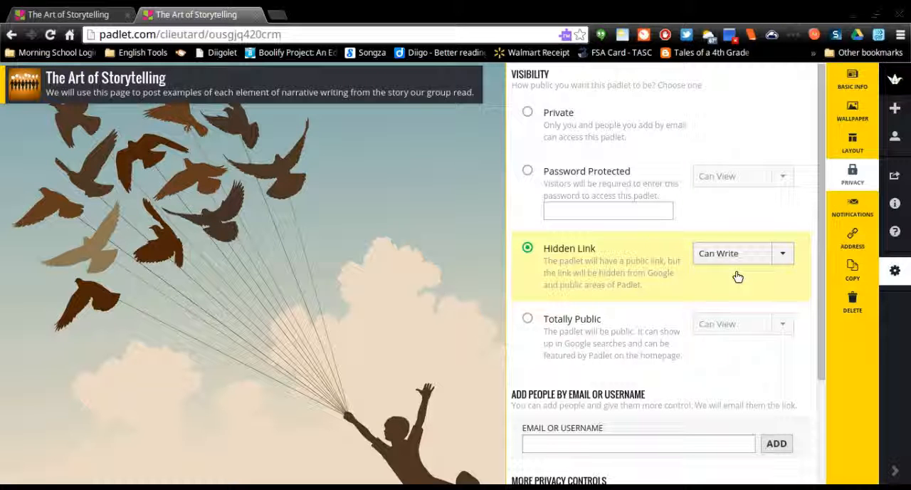
Require moderator approval for posts and submit the padlet's privacy settings.
scroll(799, 306, "down", 2)
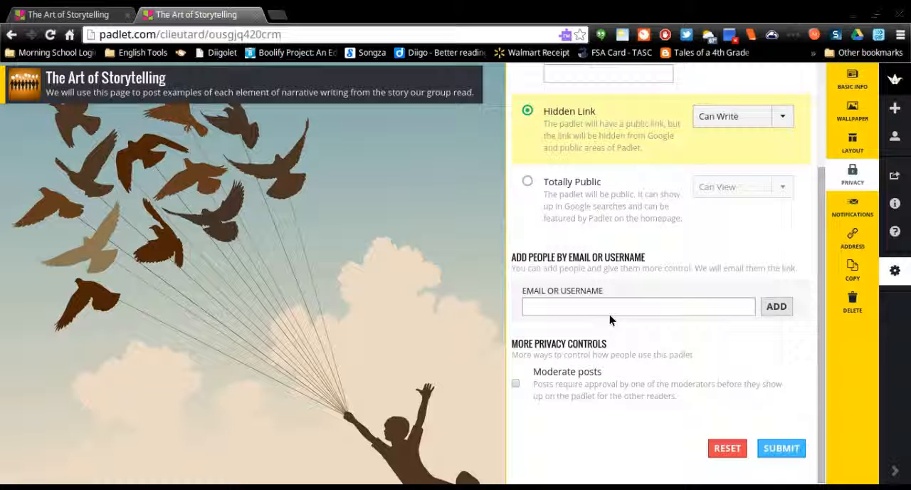
left_click(515, 384)
left_click(782, 447)
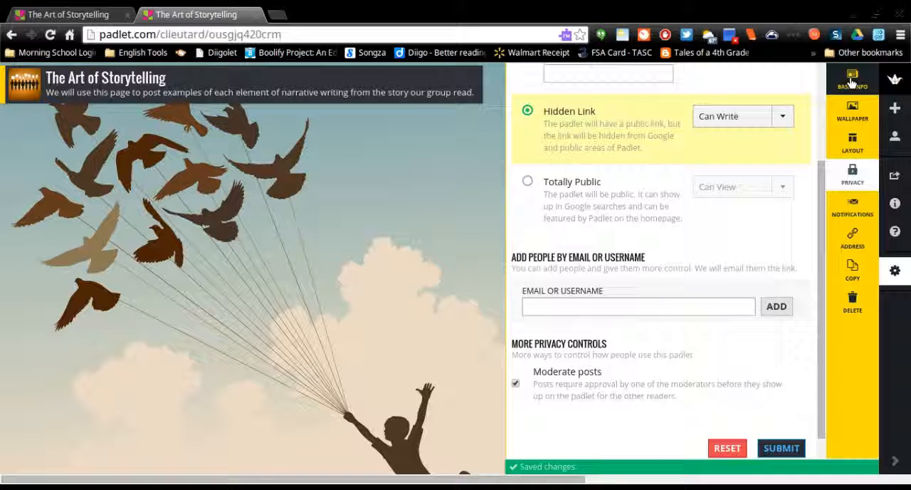
View the notification settings and set the ending of the padlet's address to 4thhour.
left_click(857, 211)
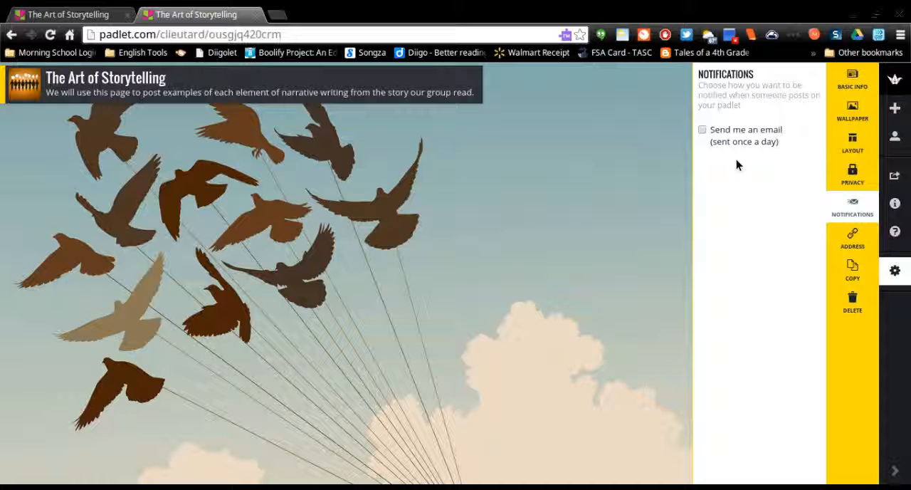
left_click(853, 240)
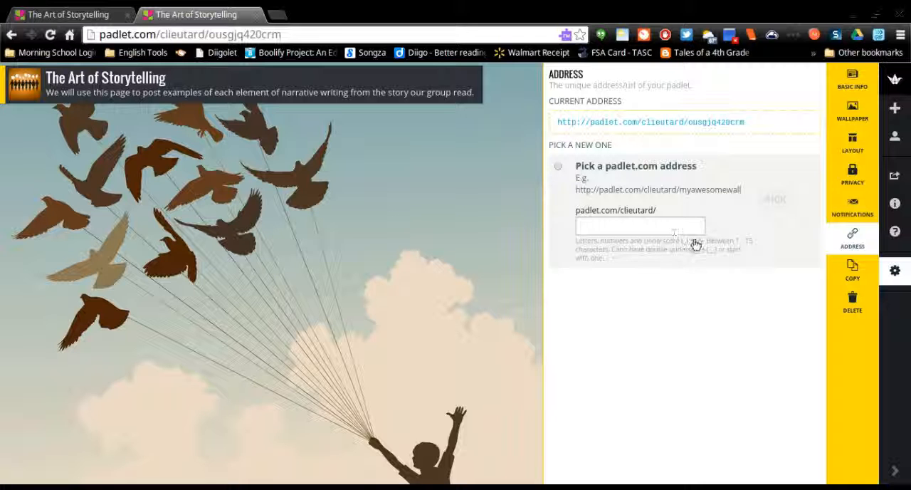
left_click(669, 224)
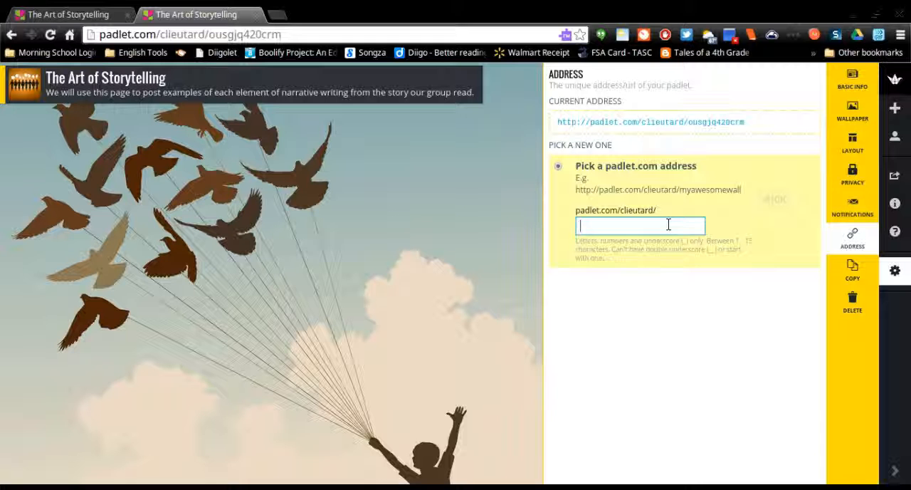
type("4thhour")
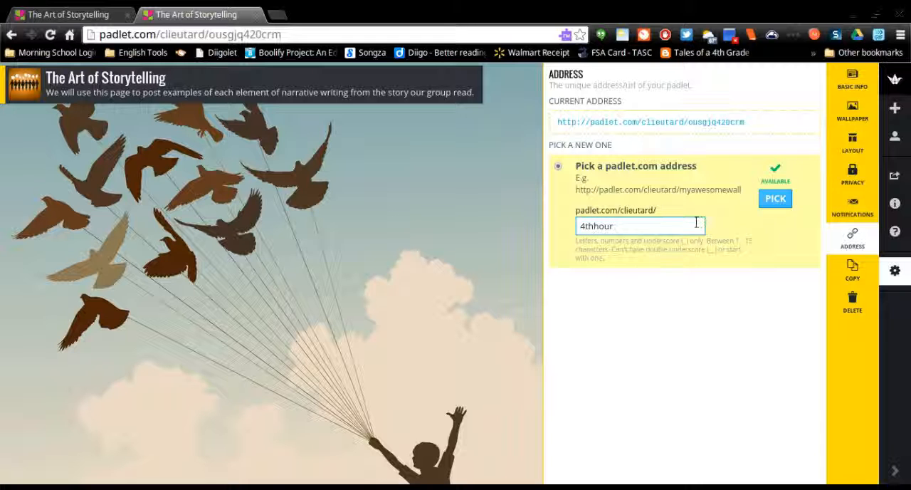
left_click(775, 198)
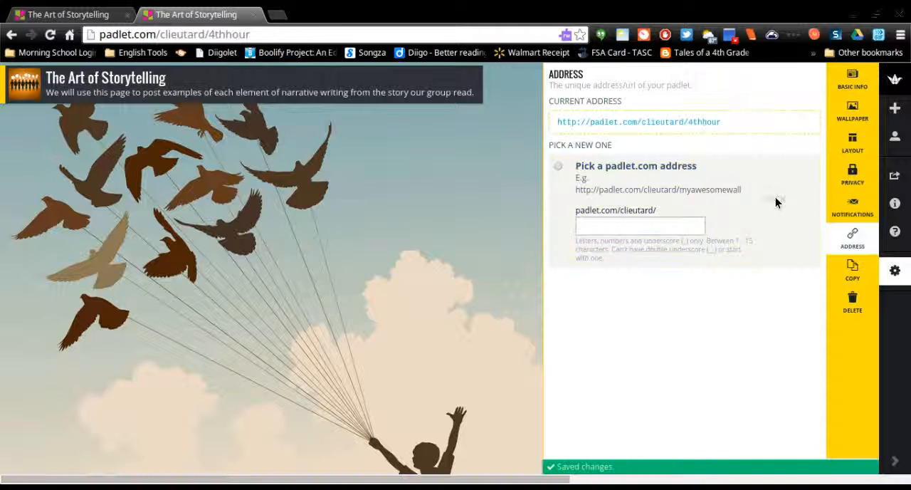
Set the ending of the padlet's address to 5thhour and look at the options for copying the padlet.
left_click(656, 224)
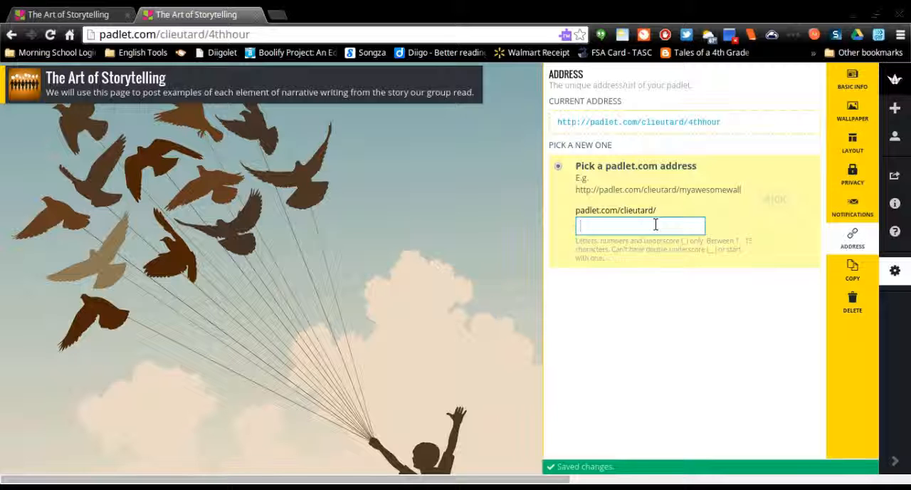
type("5thhour")
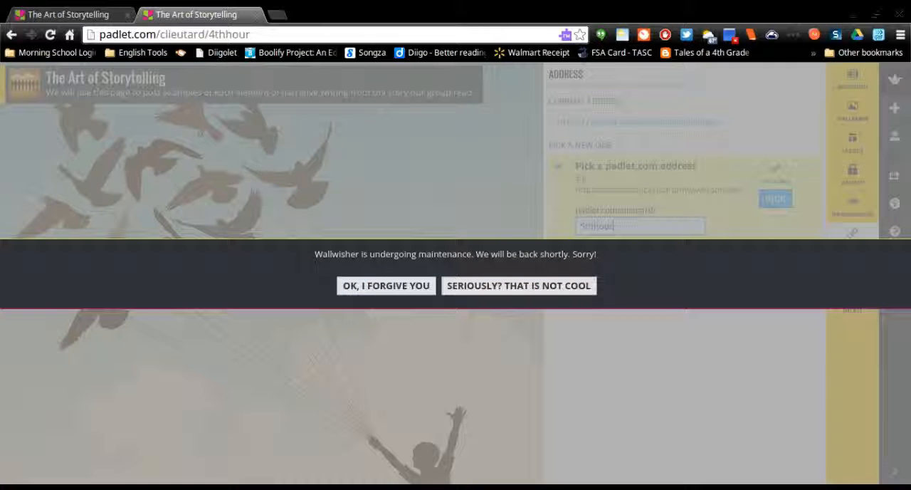
left_click(407, 285)
left_click(640, 232)
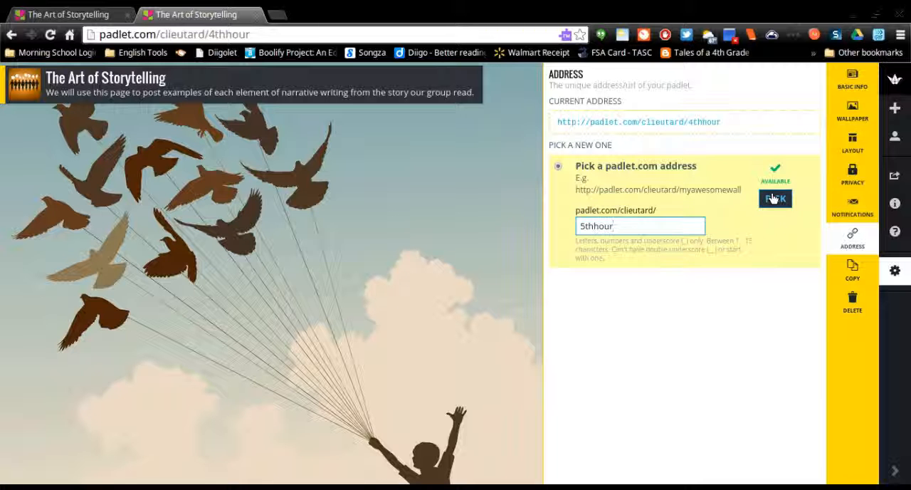
left_click(774, 198)
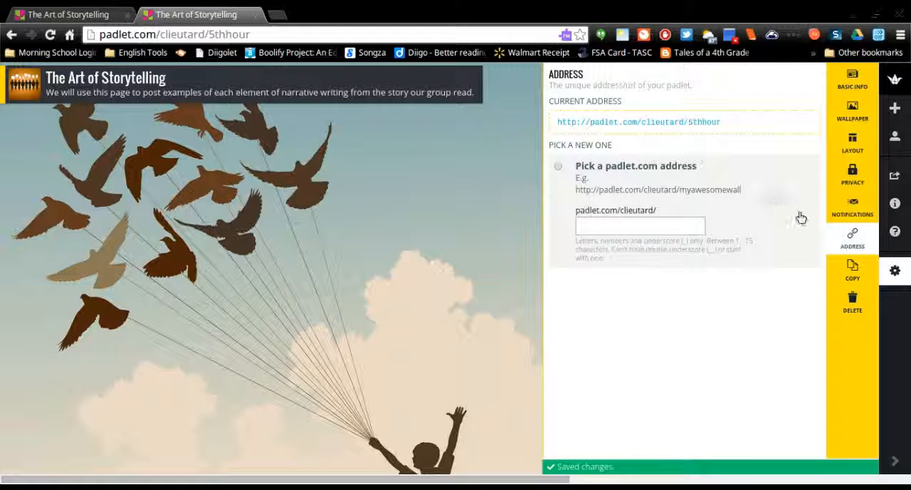
left_click(852, 272)
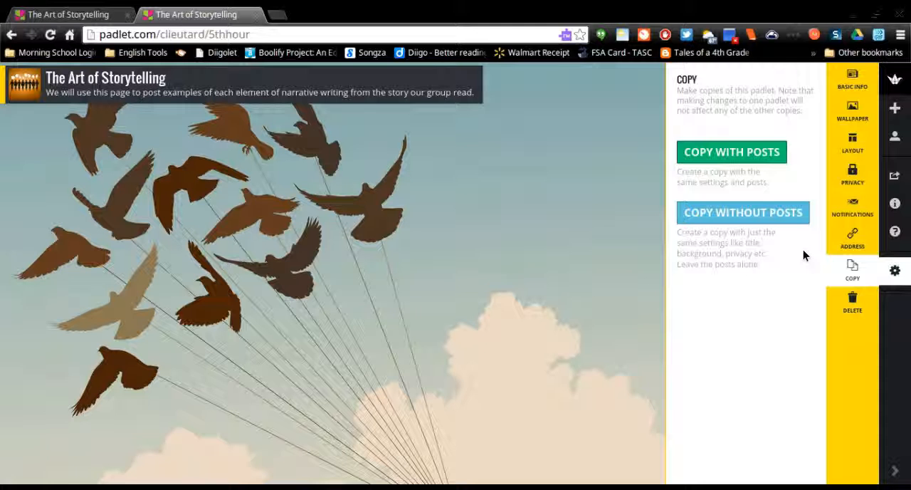
left_click(535, 244)
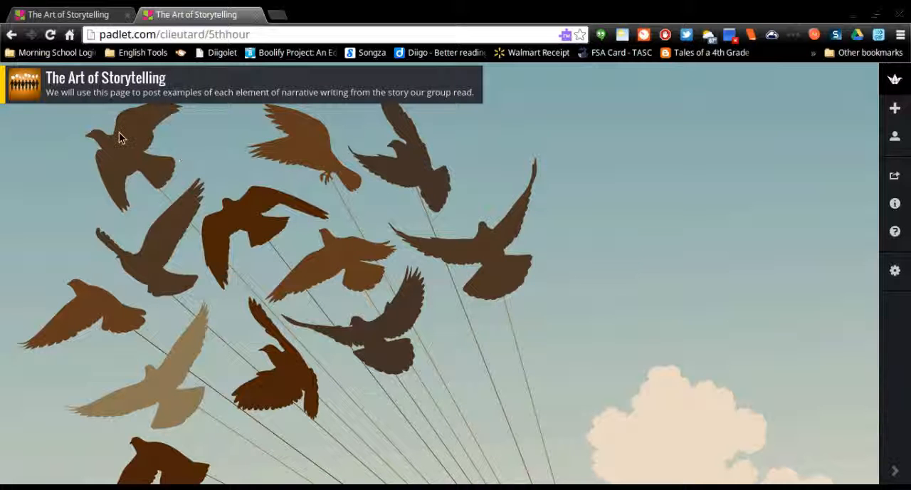
Add two posts to the wall titled "Effective Dialogue" and "Characterization".
double_click(48, 158)
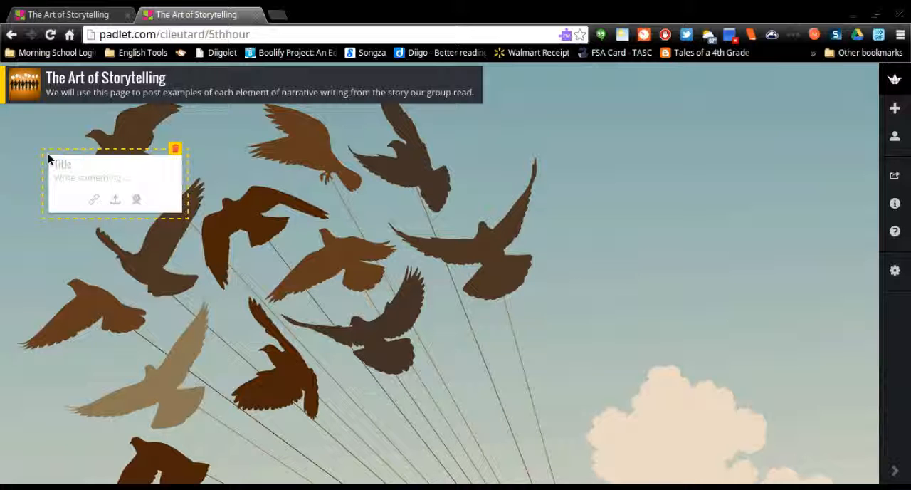
left_click(89, 164)
type("Effective Dialogue")
left_click(180, 304)
double_click(180, 303)
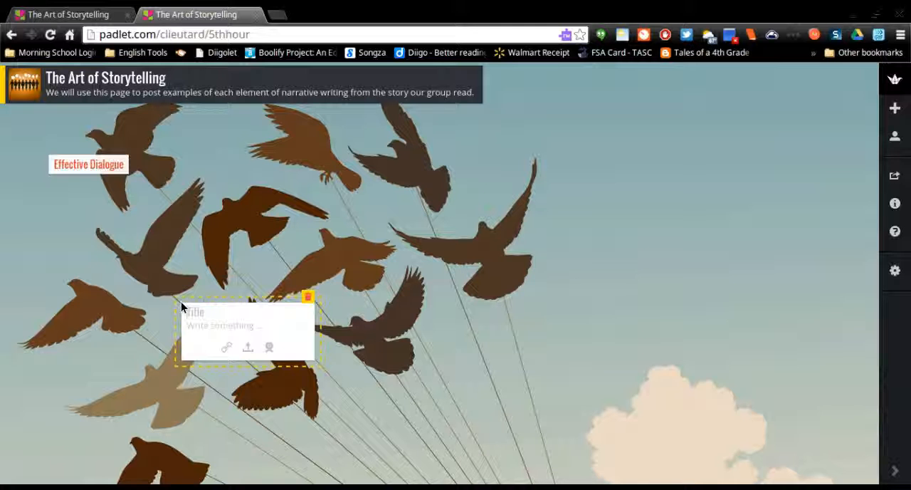
type("Characterization")
Add three more posts to the wall titled "Point of View", "Reflection" and "Imagery".
double_click(288, 251)
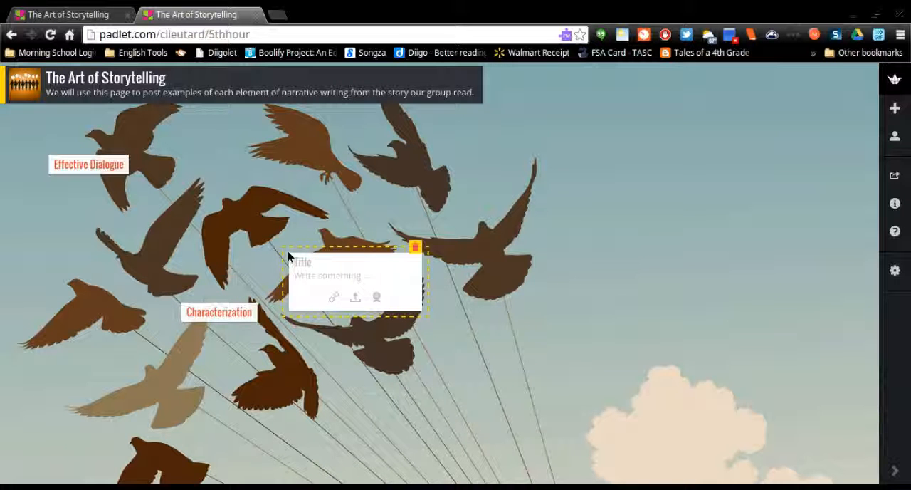
type("Point of View")
double_click(319, 206)
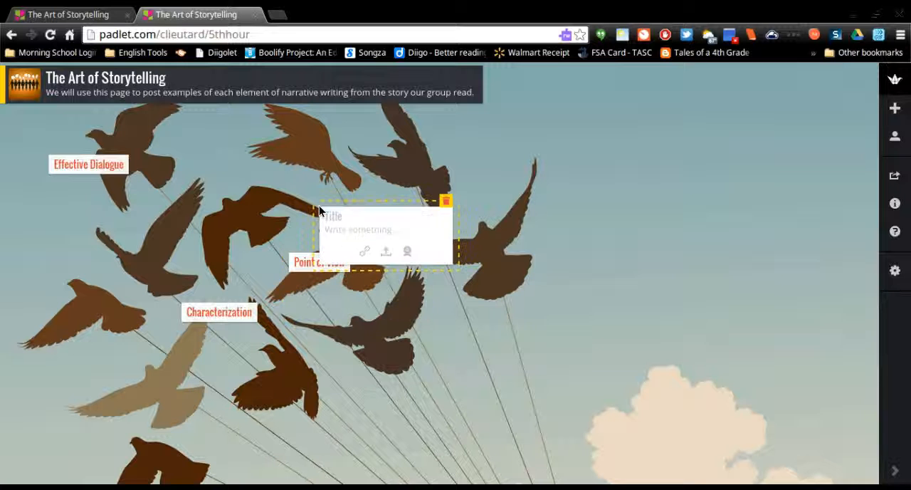
type("Rel")
type("flection")
double_click(195, 207)
type("Imagery")
Arrange the posts in a row after Effective Dialogue: Reflection, Point of View, Characterization, and Imagery at the far end.
left_click(433, 212)
left_click_drag(217, 214, 648, 198)
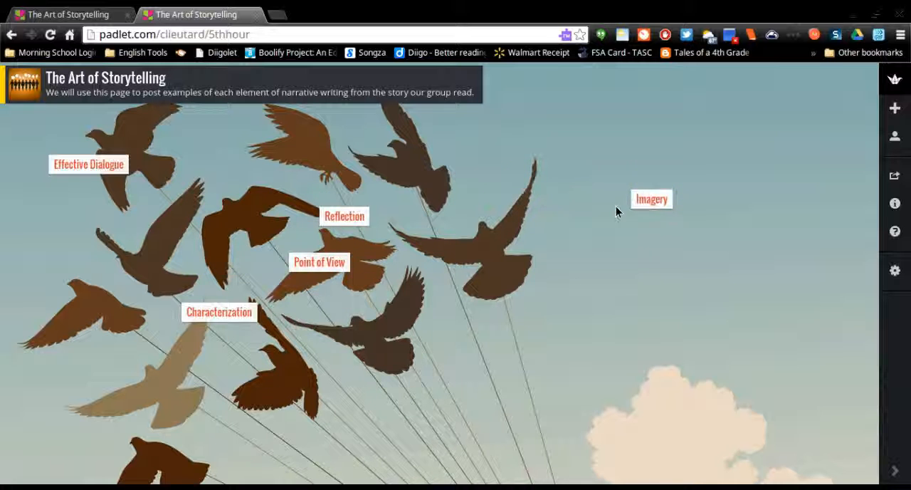
left_click_drag(347, 213, 217, 168)
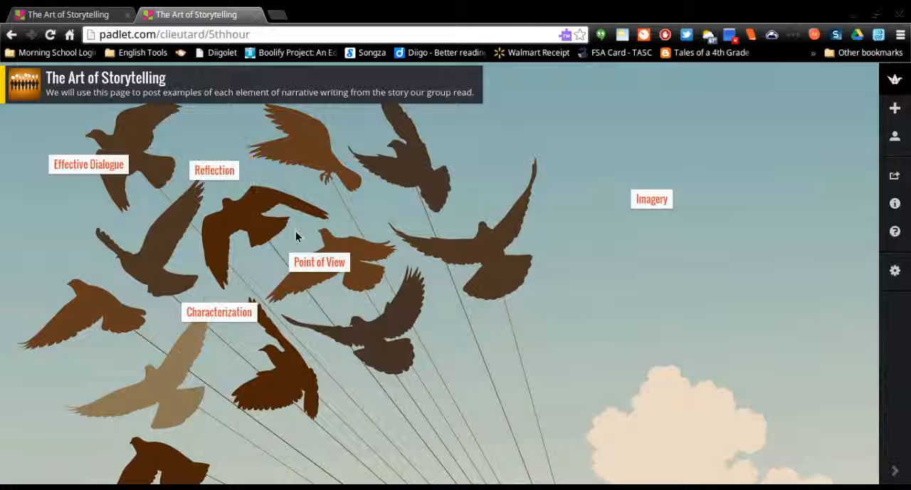
left_click_drag(320, 258, 326, 167)
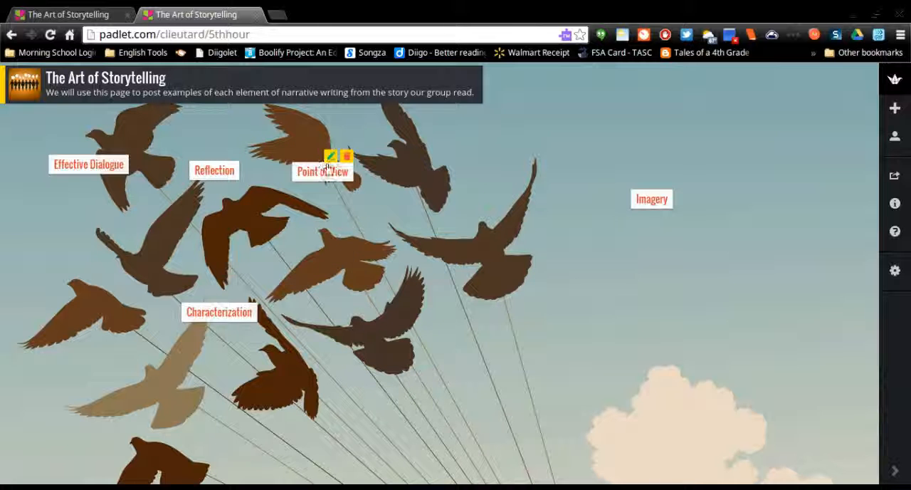
left_click(328, 163)
left_click(378, 142)
left_click_drag(214, 307, 463, 178)
mouse_move(466, 186)
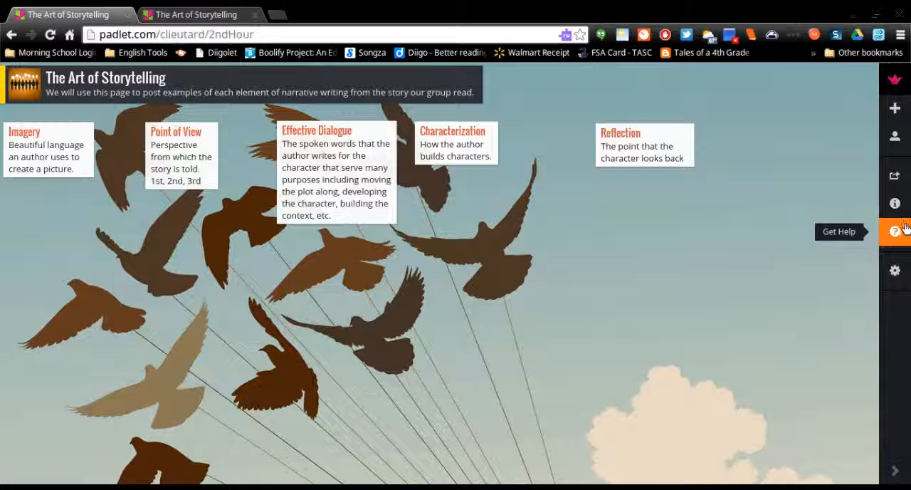
Look through the share, export and embed options of the 2ndHour padlet and copy its web link.
left_click(895, 178)
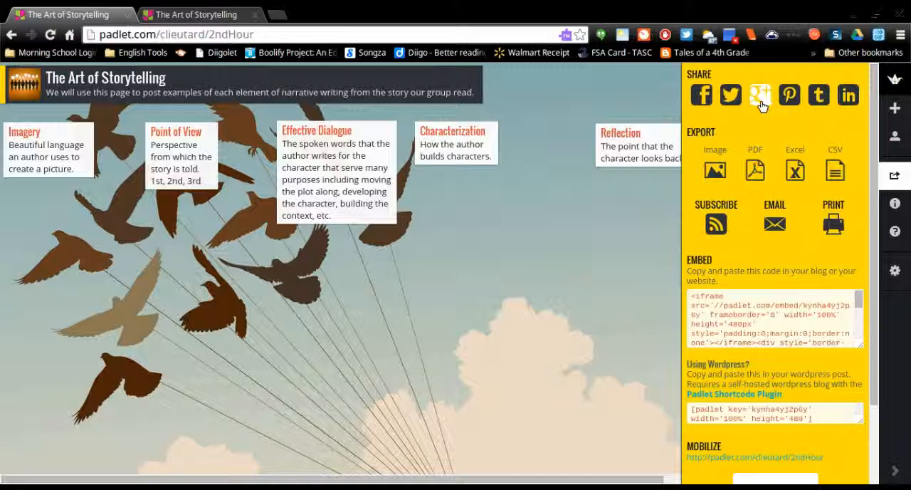
scroll(781, 122, "down", 3)
scroll(782, 122, "up", 2)
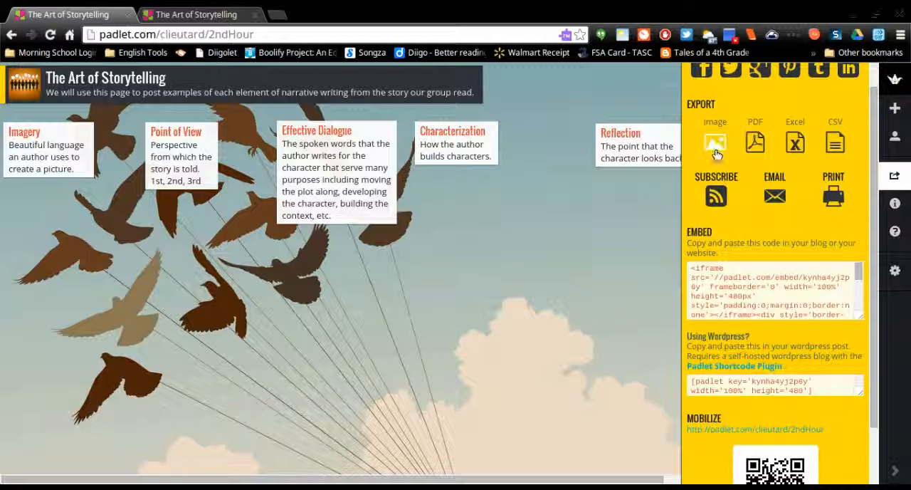
scroll(774, 186, "down", 1)
scroll(759, 227, "down", 3)
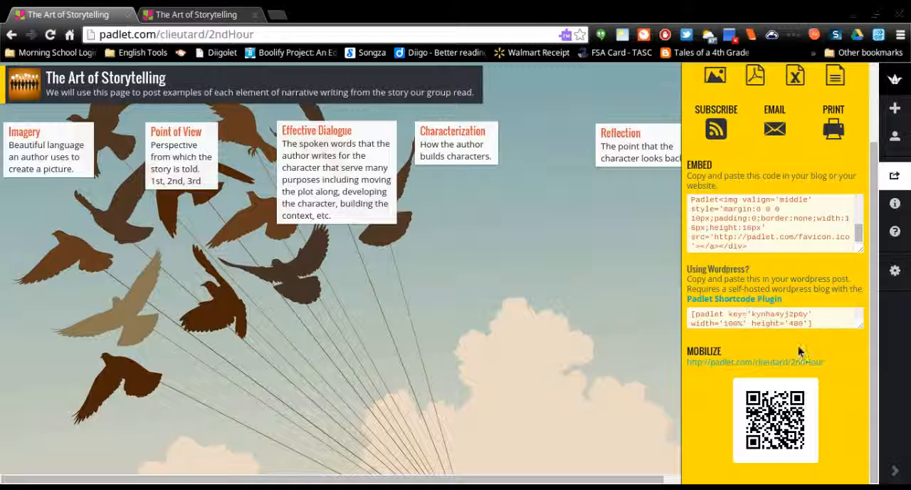
left_click_drag(825, 366, 758, 369)
Open the 1st Hour Reading class in Google Classroom in a new browser tab and paste the padlet link into a new announcement.
left_click(278, 14)
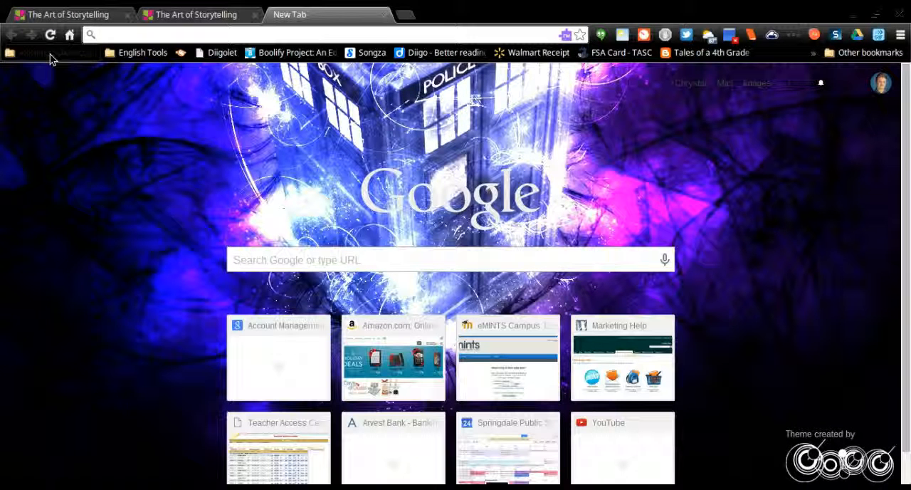
left_click(69, 264)
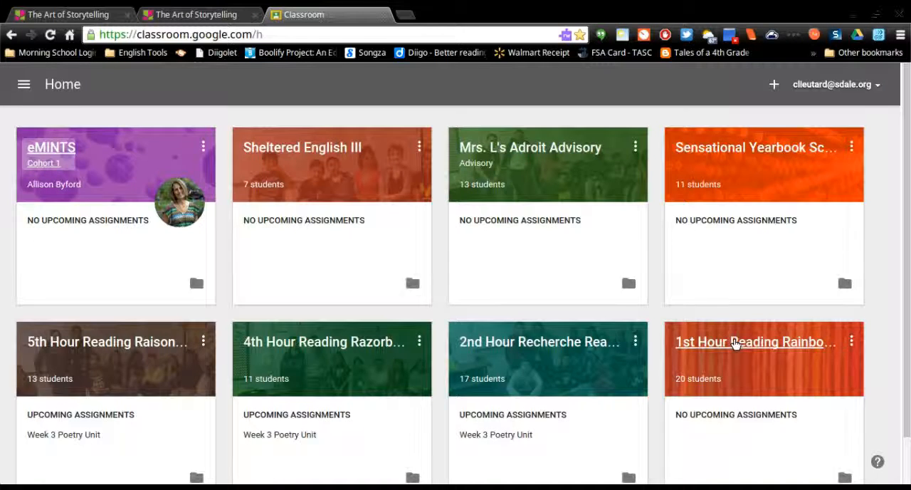
left_click(736, 343)
scroll(348, 203, "down", 2)
left_click(323, 216)
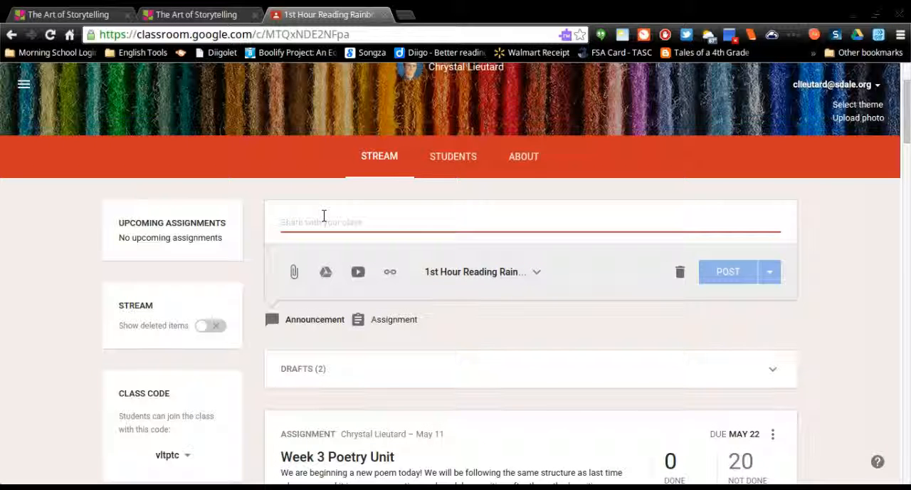
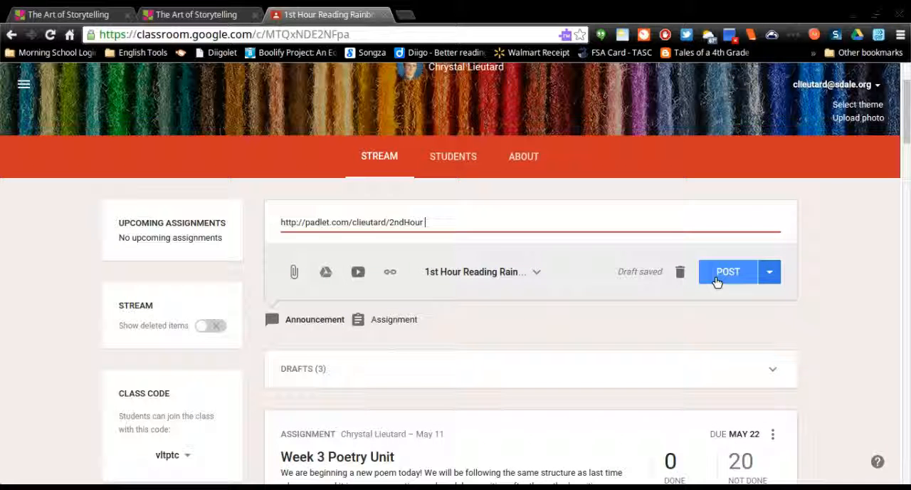